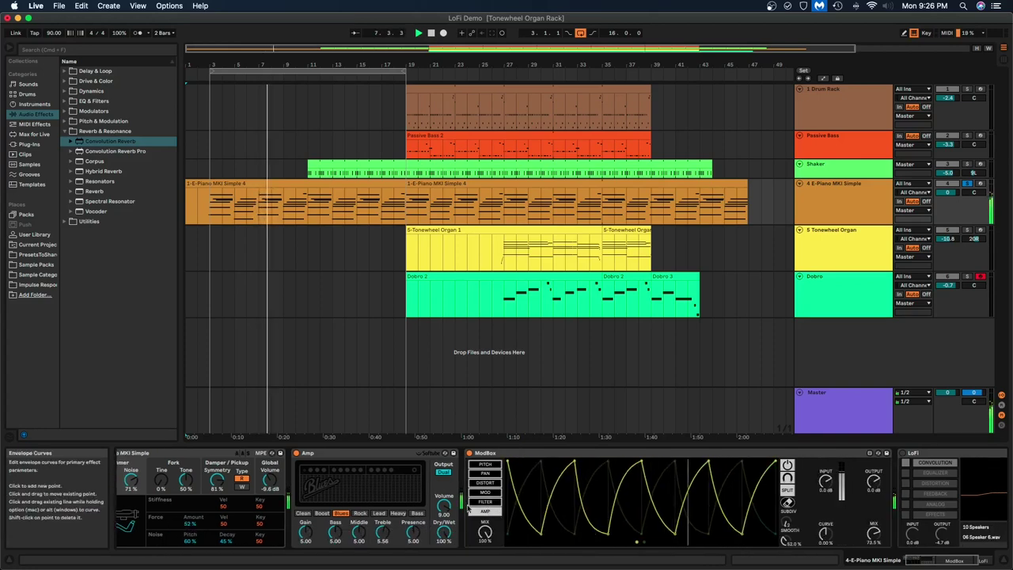
Show the Mod section of the electric piano's ModBox and turn on the LoFi device after it
{"action": "left_click", "coordinate": [503, 491]}
{"action": "scroll", "coordinate": [578, 507], "scroll_direction": "right", "scroll_amount": 5}
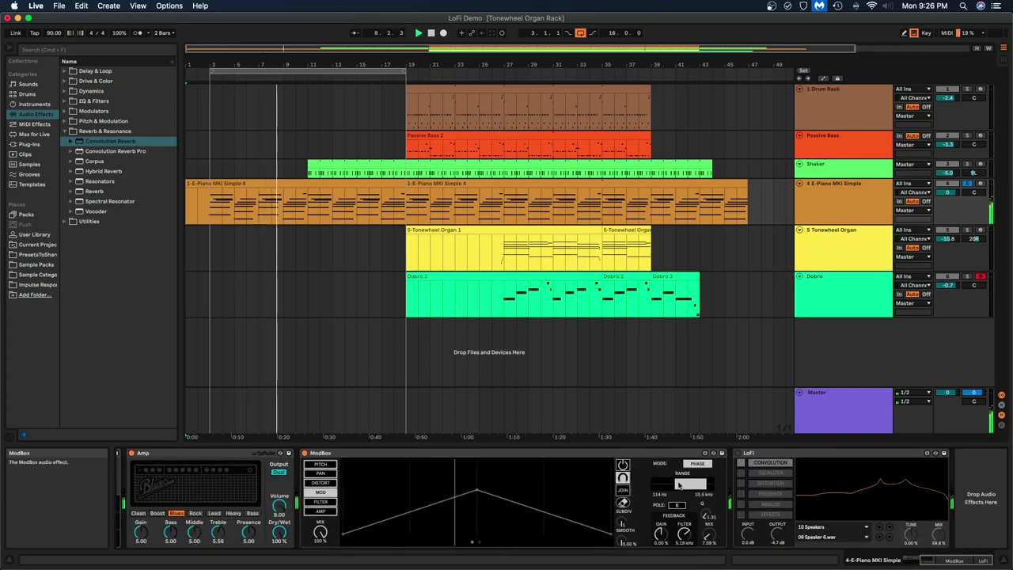
{"action": "left_click", "coordinate": [738, 453]}
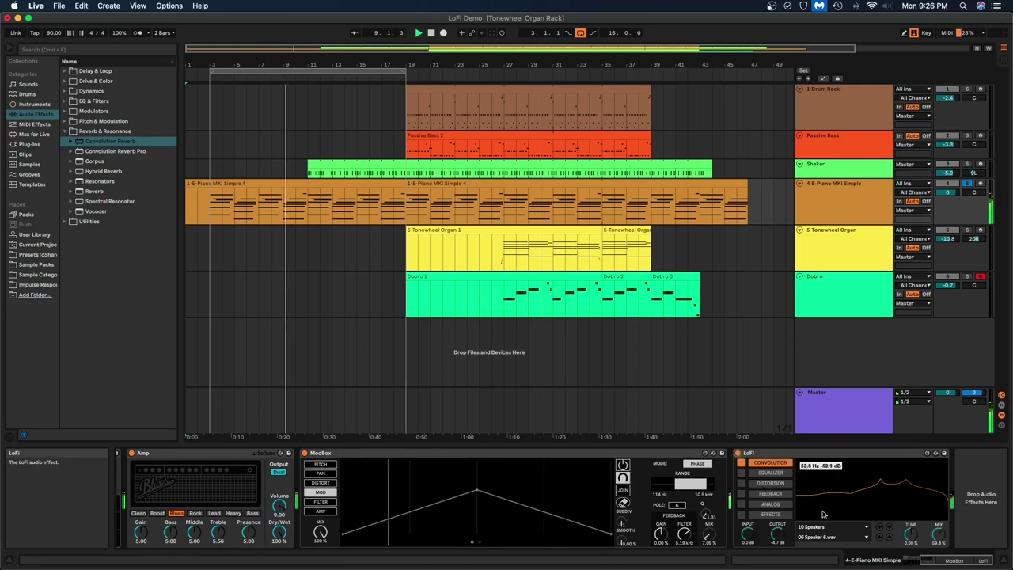
Audition other speaker impulse responses in the electric piano's LoFi convolution and return to 06 Speaker 6.wav
{"action": "left_click", "coordinate": [890, 538]}
{"action": "left_click", "coordinate": [889, 538]}
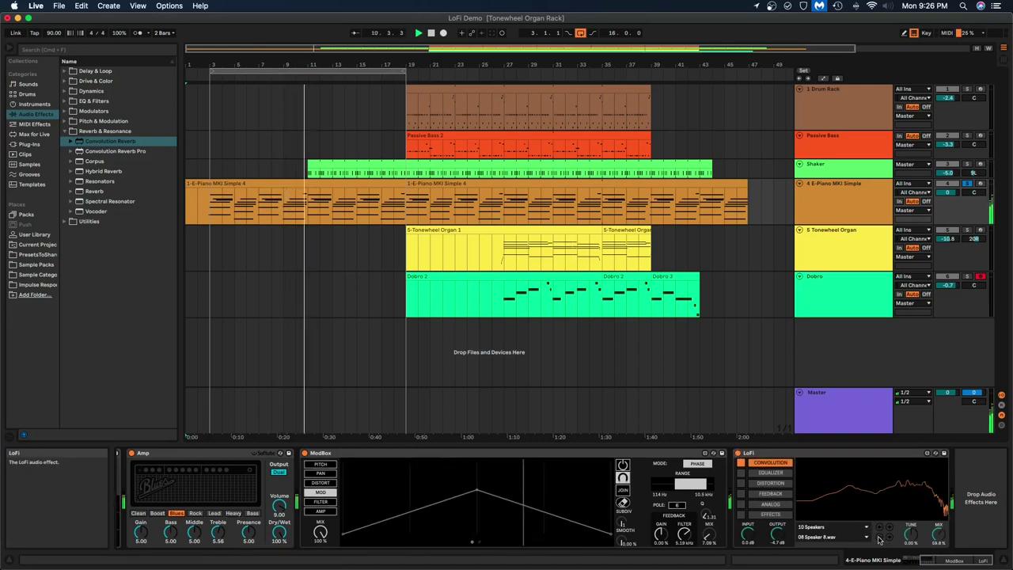
{"action": "left_click", "coordinate": [879, 538]}
{"action": "left_click", "coordinate": [848, 537]}
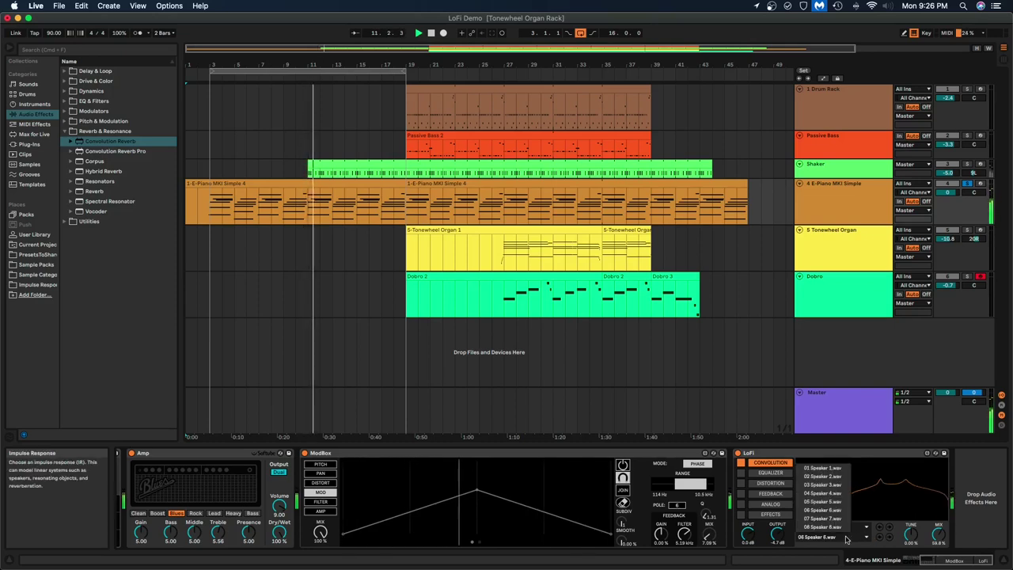
{"action": "left_click", "coordinate": [848, 537]}
{"action": "left_click", "coordinate": [847, 524]}
{"action": "left_click", "coordinate": [849, 526]}
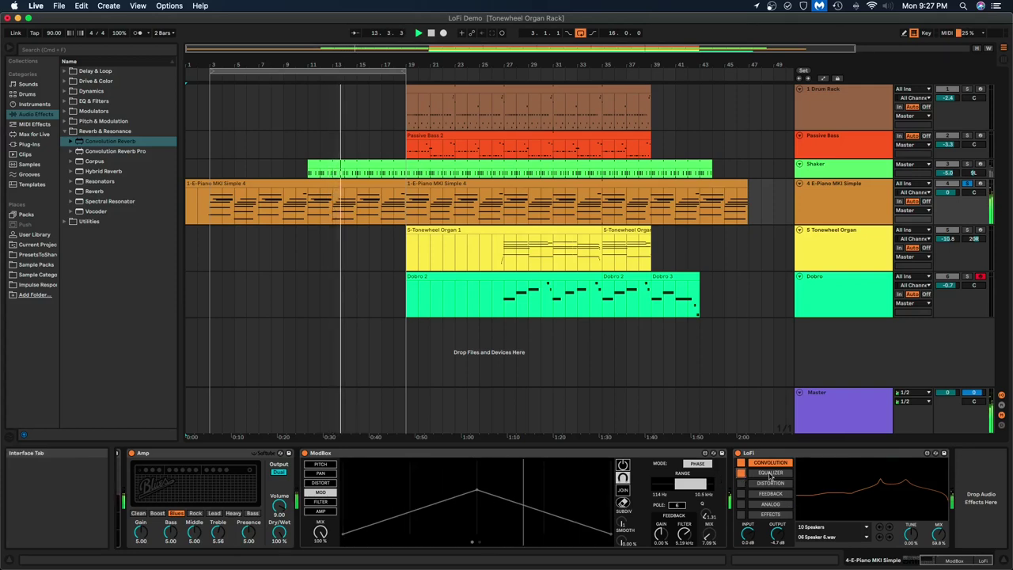
View LoFi's Equalizer section, enable Distortion and fine-tune its drive amount
{"action": "left_click", "coordinate": [770, 473]}
{"action": "left_click", "coordinate": [771, 484]}
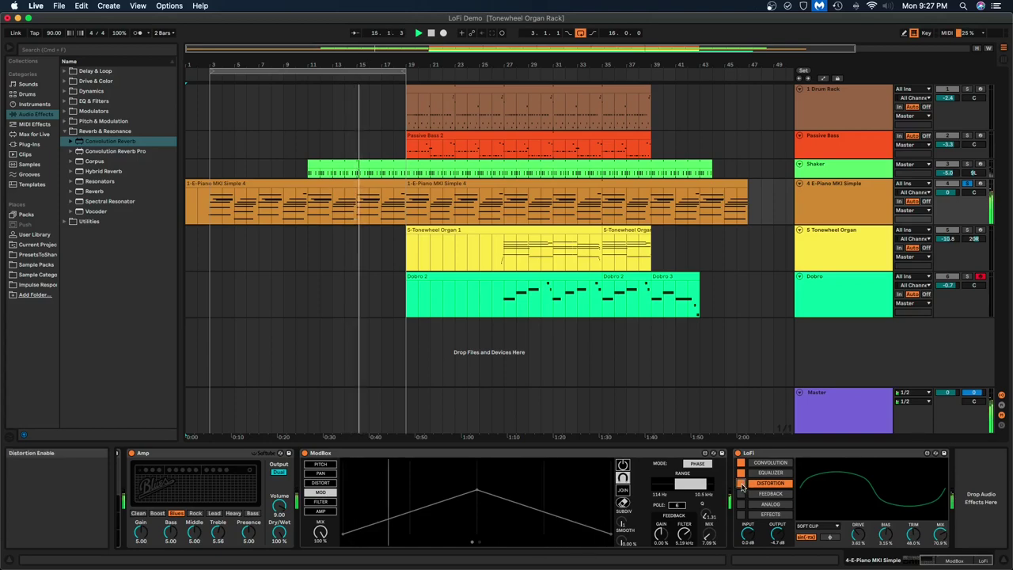
{"action": "mouse_move", "coordinate": [858, 534]}
{"action": "left_mouse_down"}
{"action": "mouse_move", "coordinate": [858, 546]}
{"action": "mouse_move", "coordinate": [858, 529]}
{"action": "left_mouse_up"}
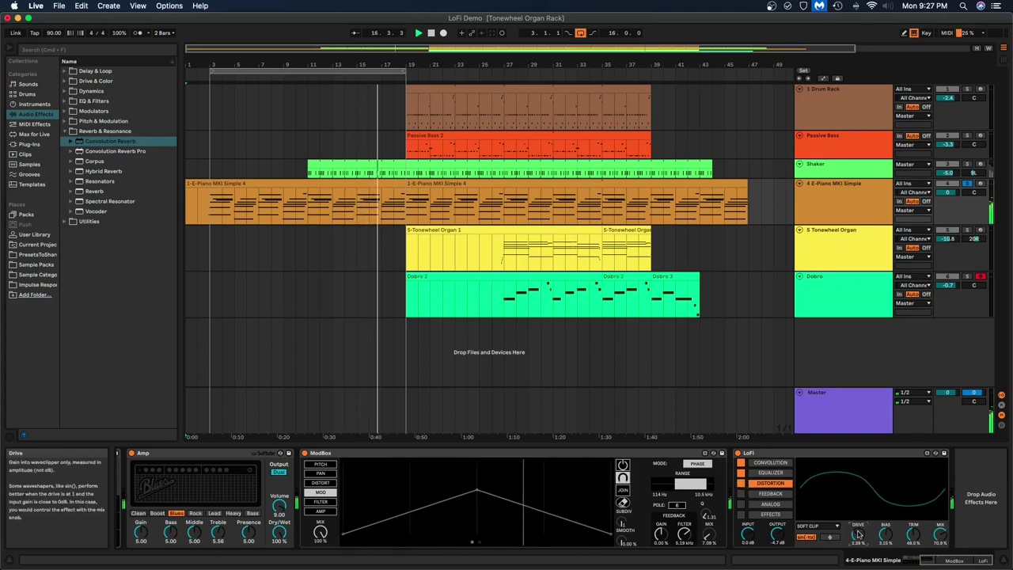
Enable the Feedback, Analog and Effects sections of the electric piano's LoFi and lower the ring modulator depth
{"action": "left_click", "coordinate": [781, 495]}
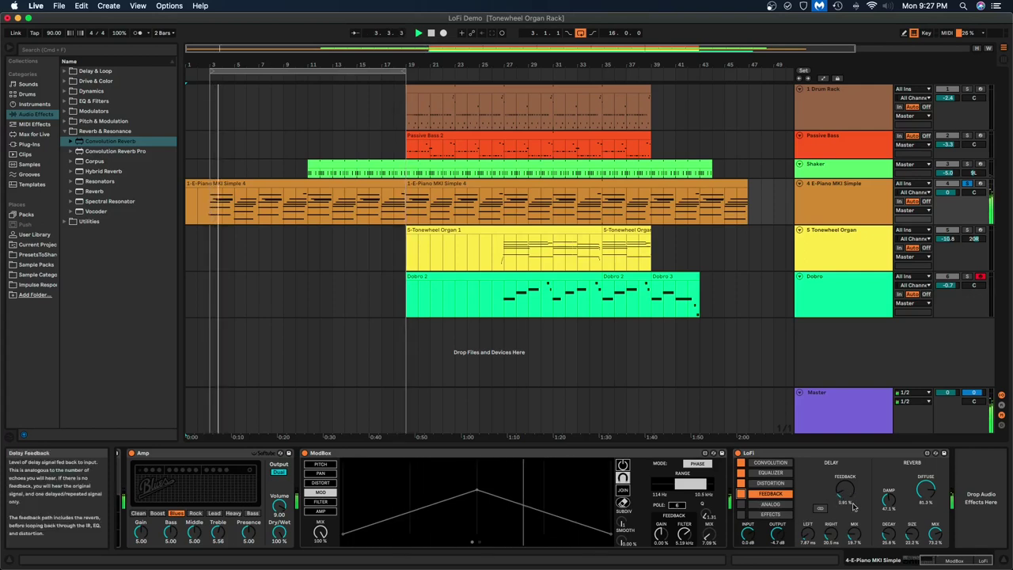
{"action": "left_click", "coordinate": [764, 504]}
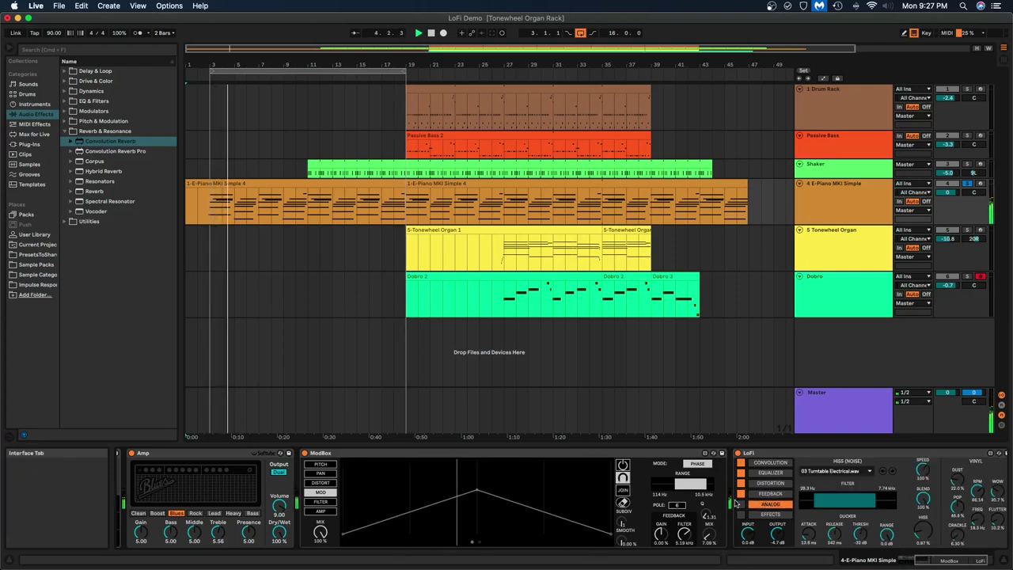
{"action": "scroll", "coordinate": [728, 505], "scroll_direction": "right", "scroll_amount": 2}
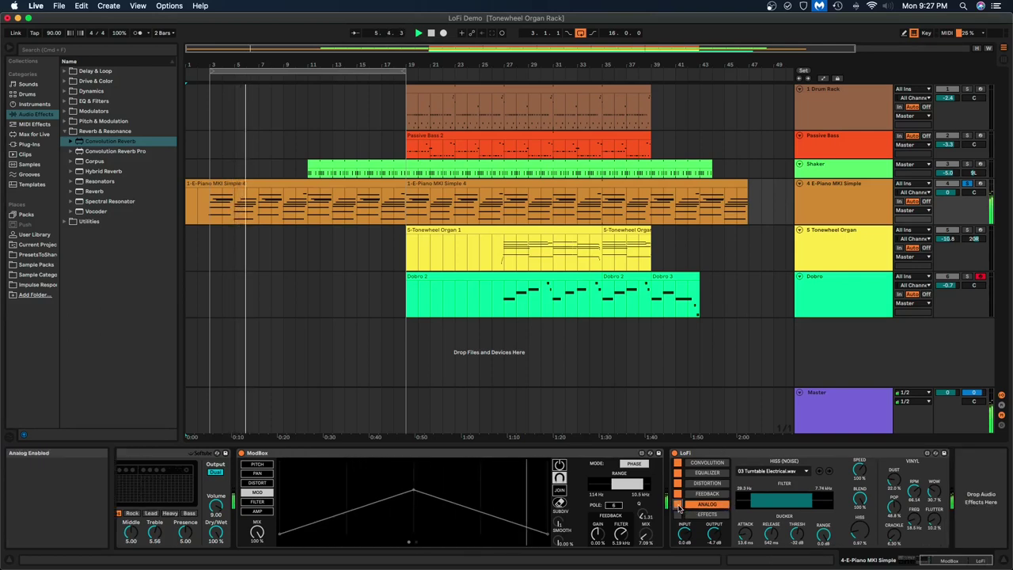
{"action": "left_click", "coordinate": [700, 516]}
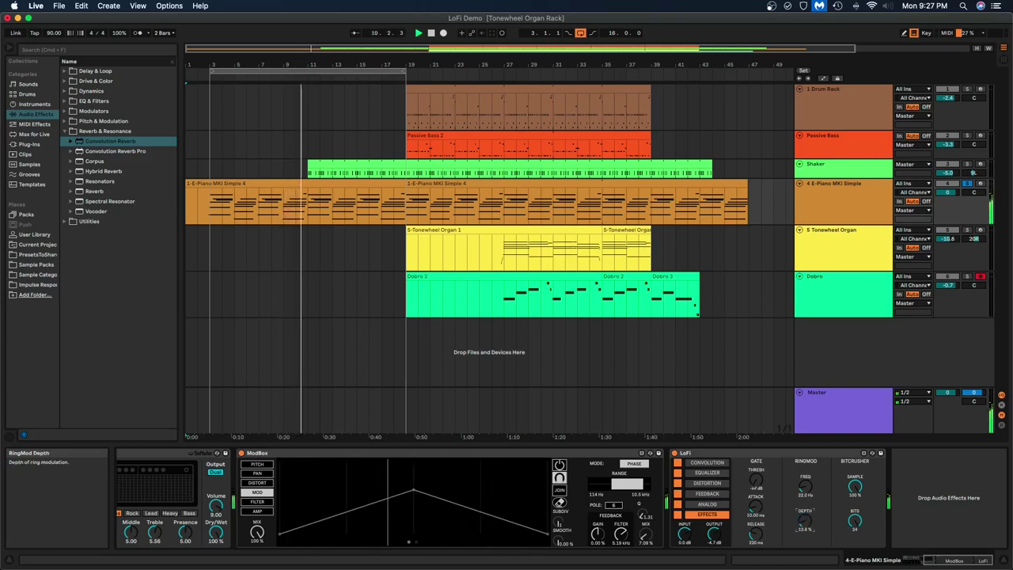
{"action": "left_click_drag", "start_coordinate": [805, 520], "coordinate": [805, 527]}
In LoFi's Analog section, set the vinyl wow to about 35.2 % and the hiss level to about 2.71 %
{"action": "left_click", "coordinate": [722, 502]}
{"action": "left_click", "coordinate": [722, 505]}
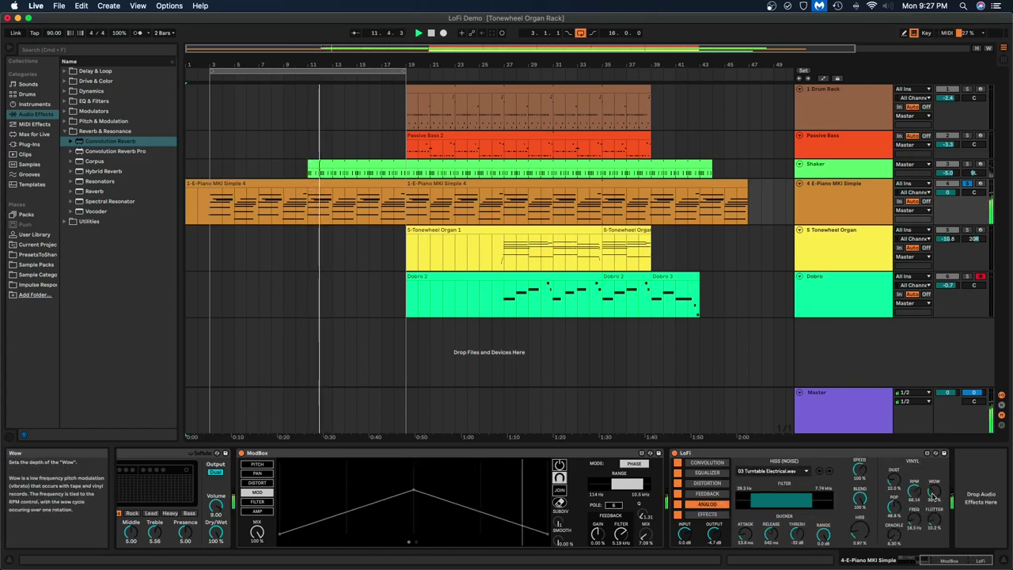
{"action": "left_click_drag", "start_coordinate": [935, 493], "coordinate": [935, 436]}
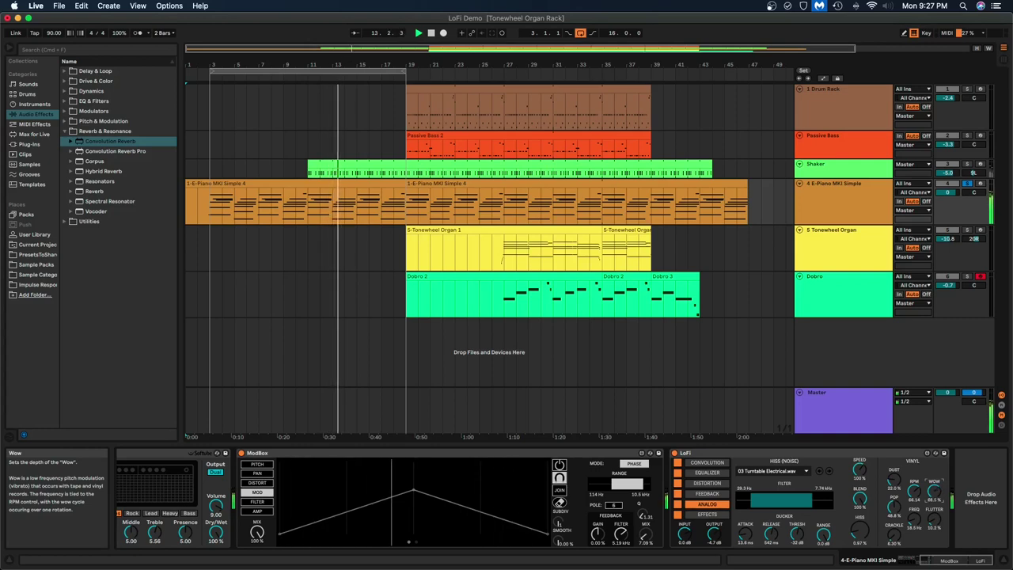
{"action": "left_click_drag", "start_coordinate": [935, 492], "coordinate": [935, 513]}
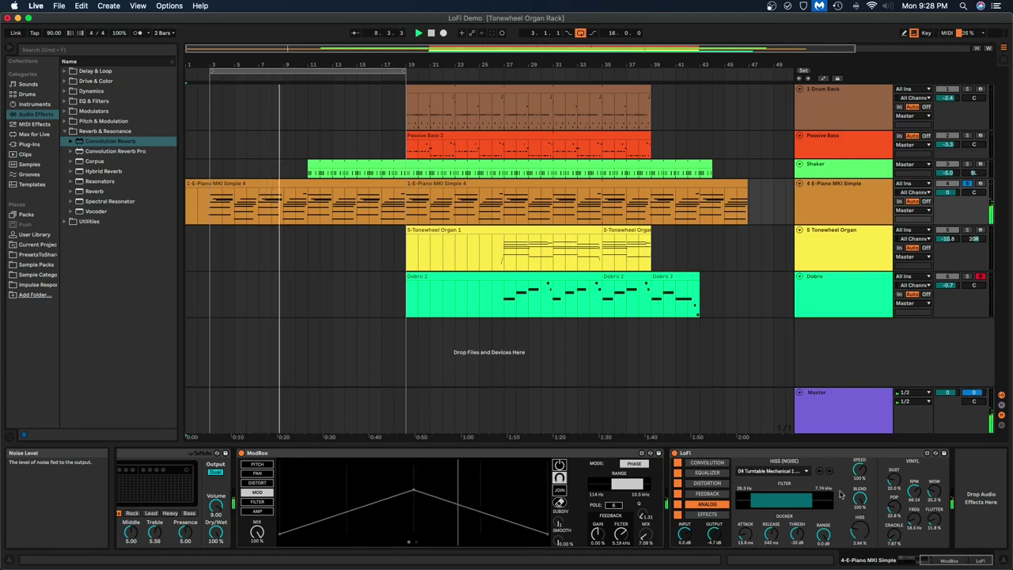
{"action": "left_click_drag", "start_coordinate": [858, 532], "coordinate": [896, 537]}
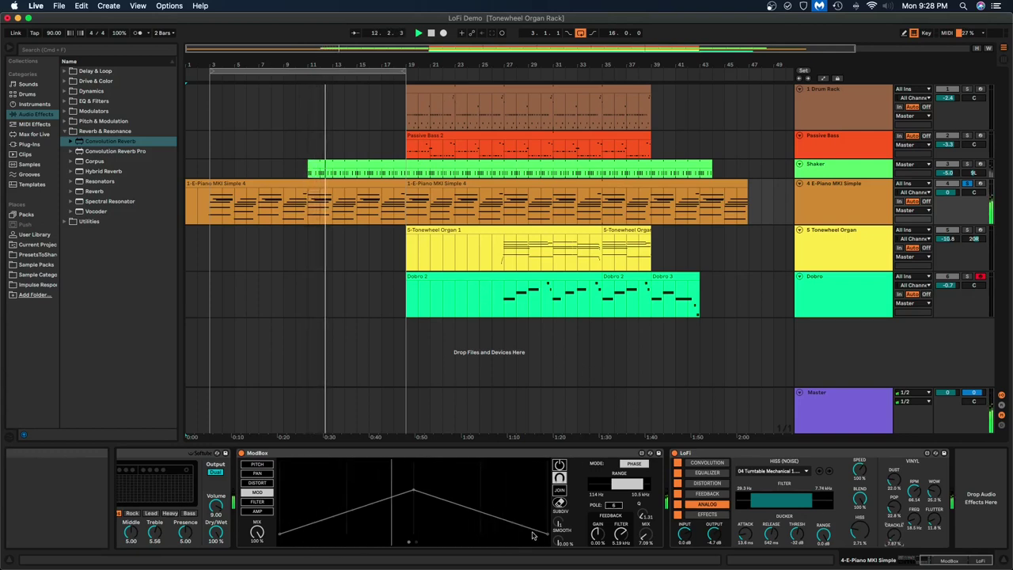
Review the electric piano's device chain, including the ModBox phase modulation and LoFi's Effects section
{"action": "scroll", "coordinate": [534, 530], "scroll_direction": "left", "scroll_amount": 5}
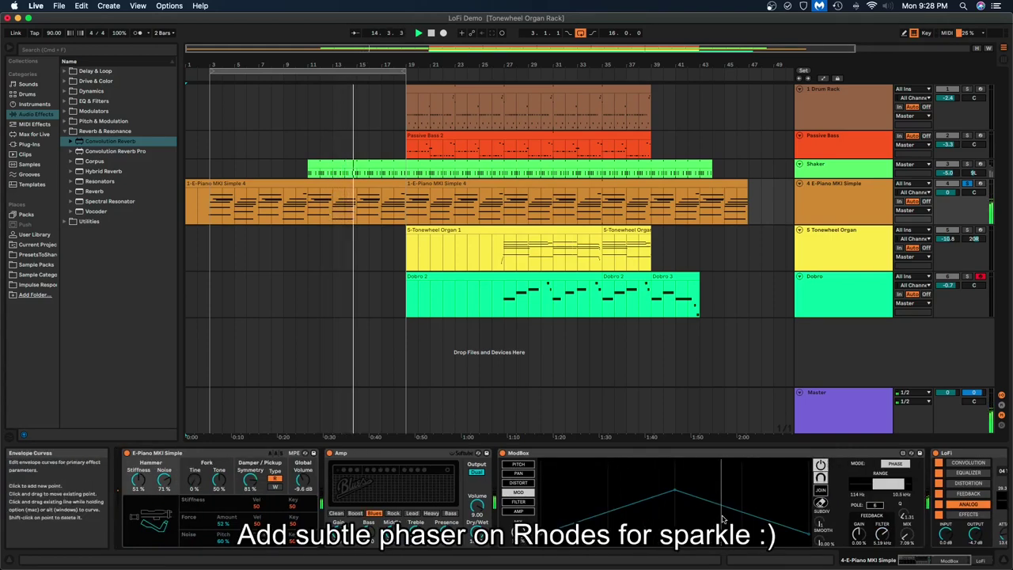
{"action": "scroll", "coordinate": [725, 520], "scroll_direction": "right", "scroll_amount": 5}
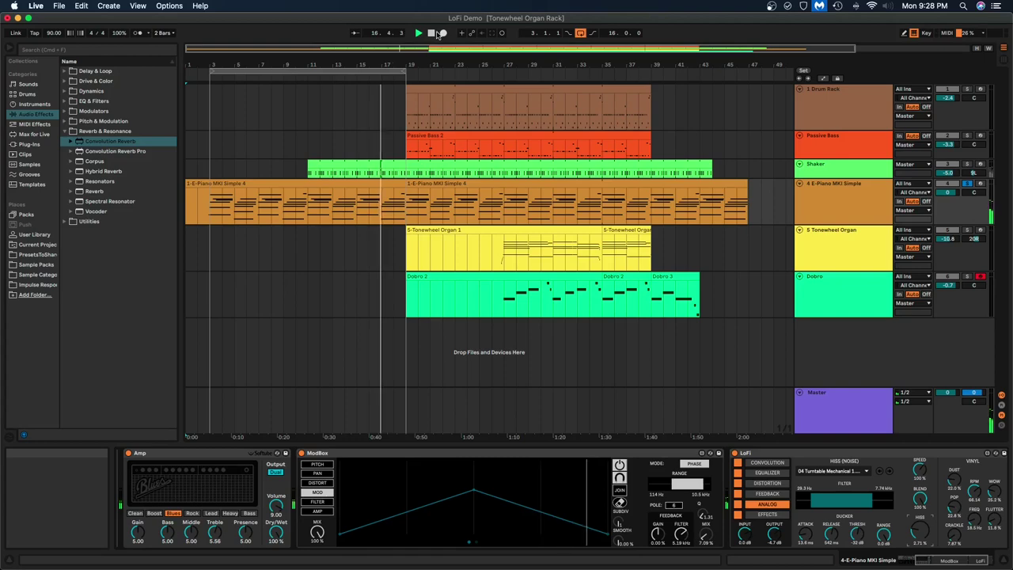
{"action": "left_click", "coordinate": [775, 516]}
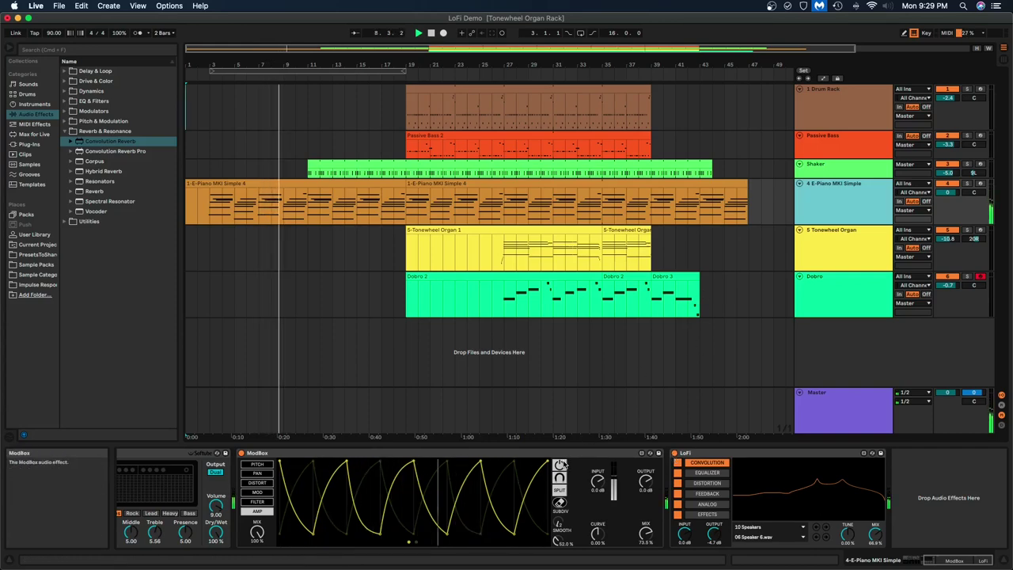
Compare the Shaker track with LoFi bypassed and active, examining its Distortion and Effects settings
{"action": "left_click", "coordinate": [819, 172]}
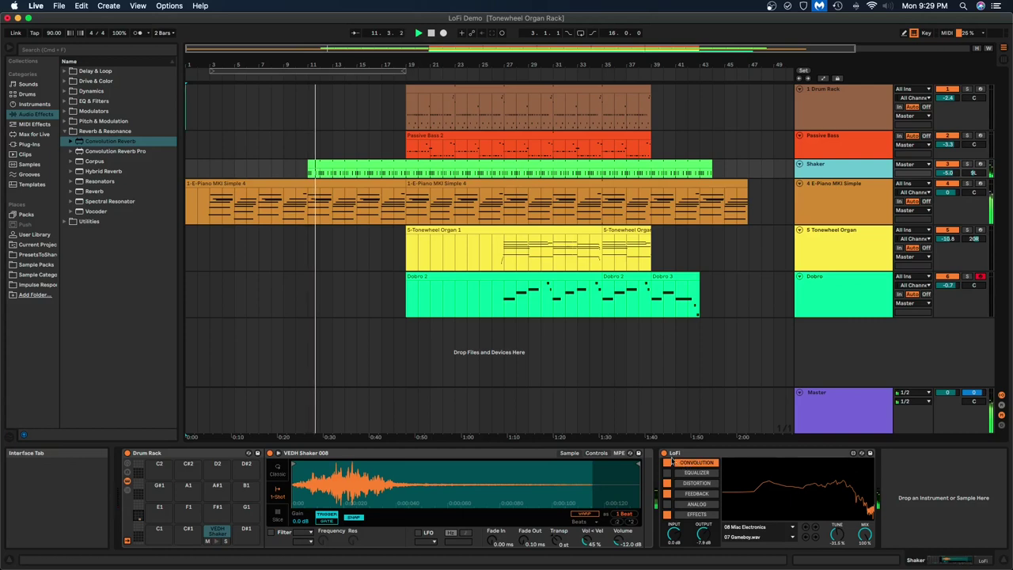
{"action": "left_click", "coordinate": [704, 484]}
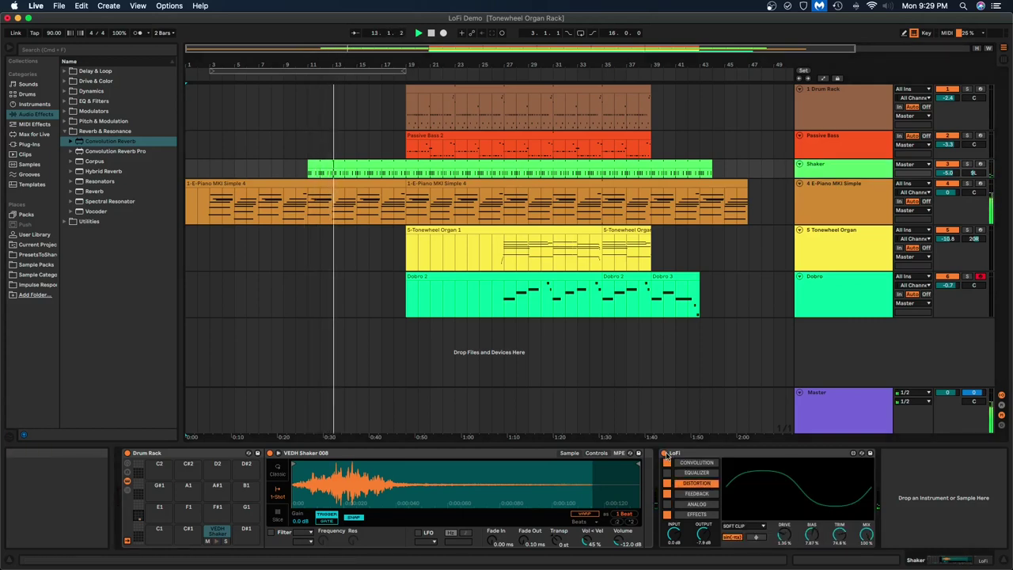
{"action": "left_click", "coordinate": [665, 453]}
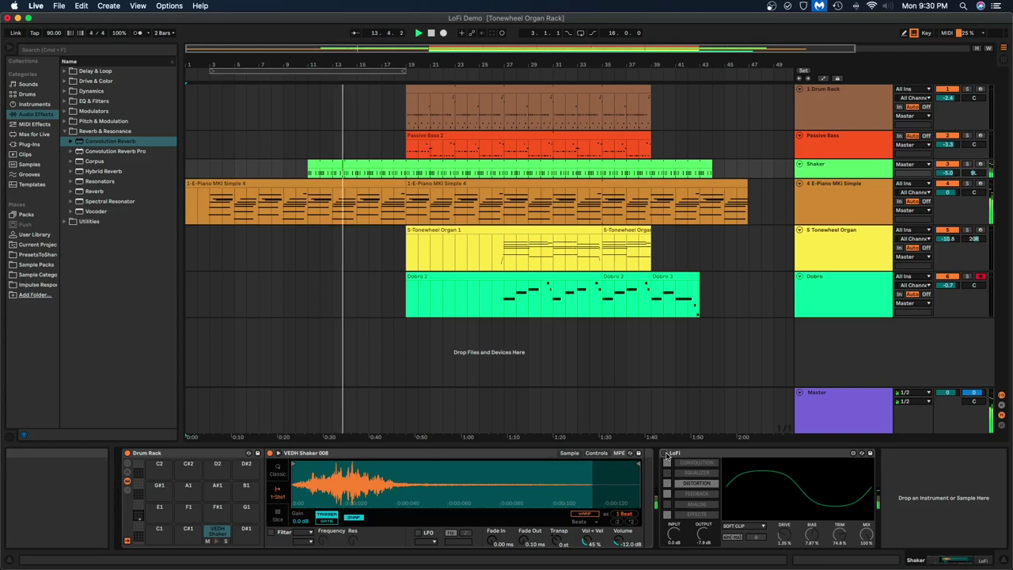
{"action": "left_click", "coordinate": [665, 453]}
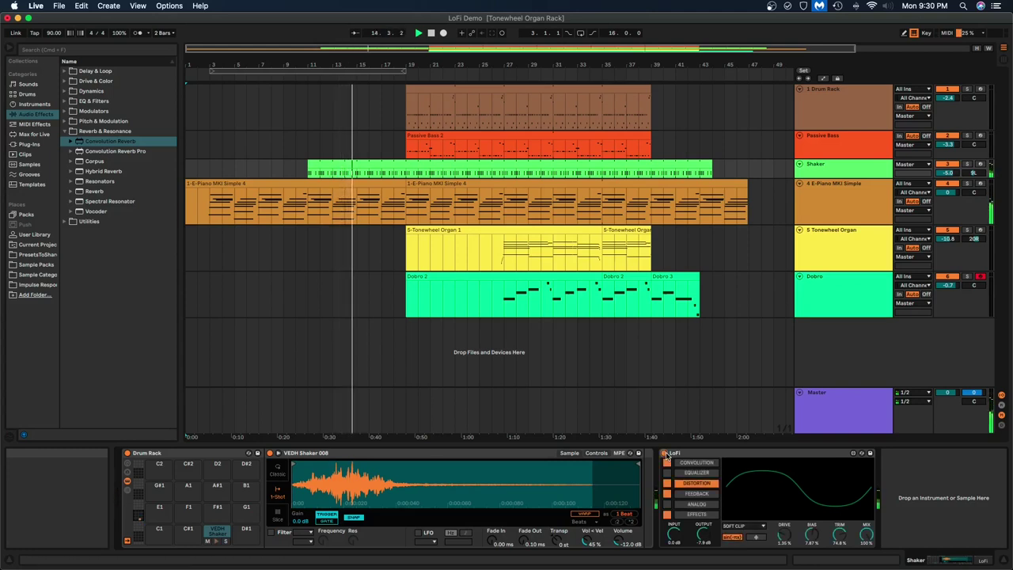
{"action": "left_click", "coordinate": [695, 514]}
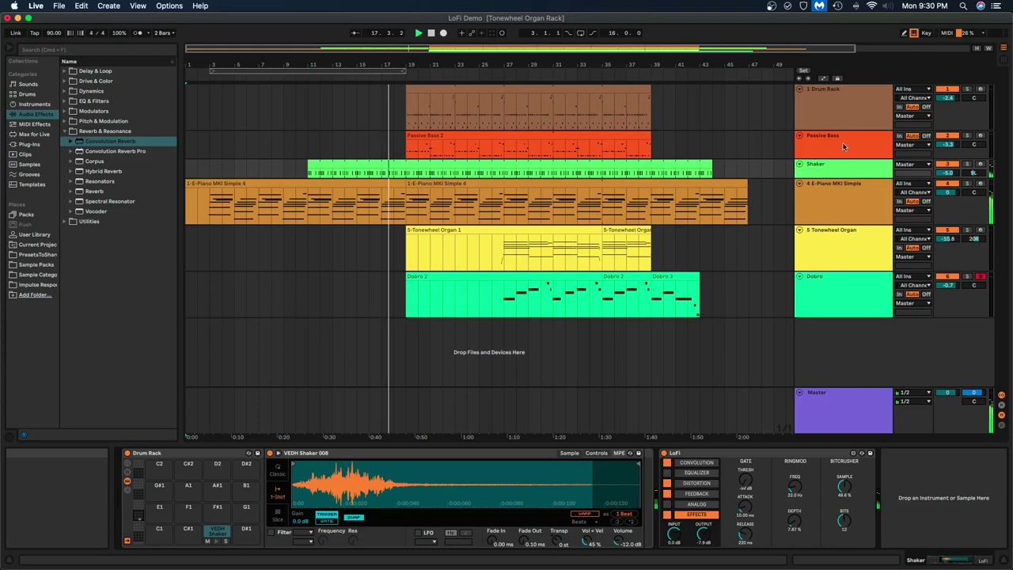
Turn on the LoFi device on the Drum Rack track and adjust its convolution mix
{"action": "left_click", "coordinate": [835, 119]}
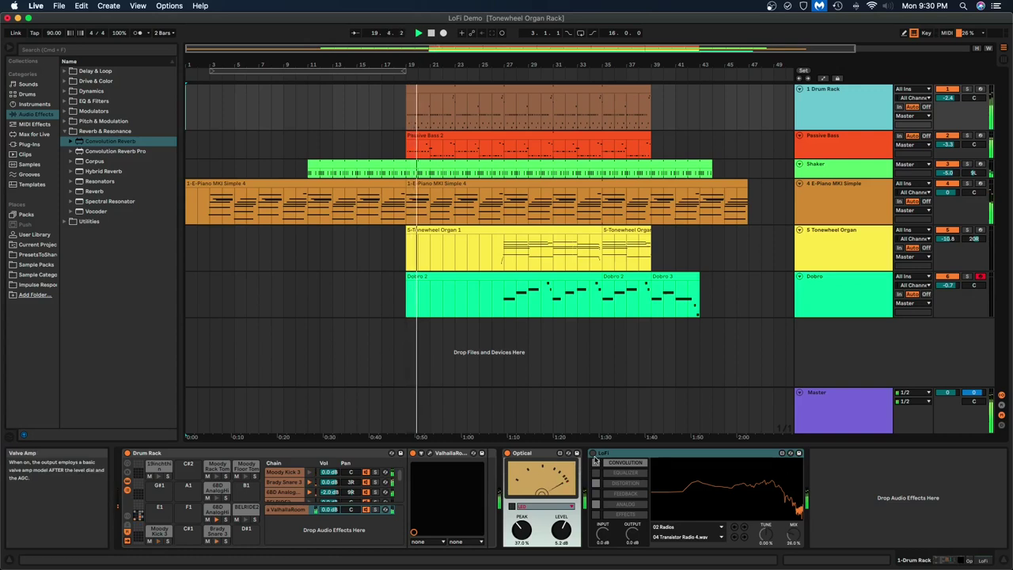
{"action": "left_click", "coordinate": [596, 459]}
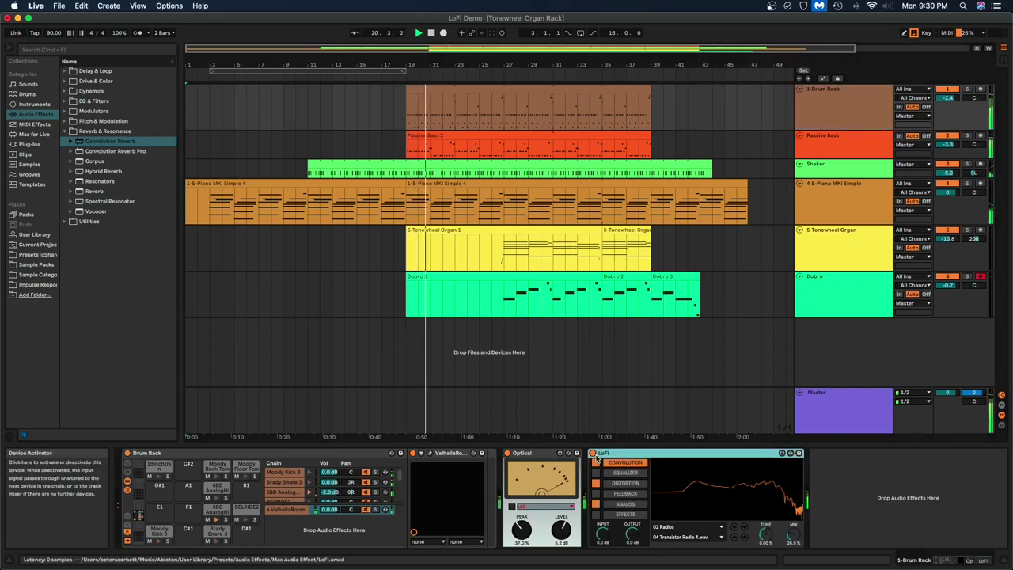
{"action": "left_click_drag", "start_coordinate": [795, 538], "coordinate": [795, 555]}
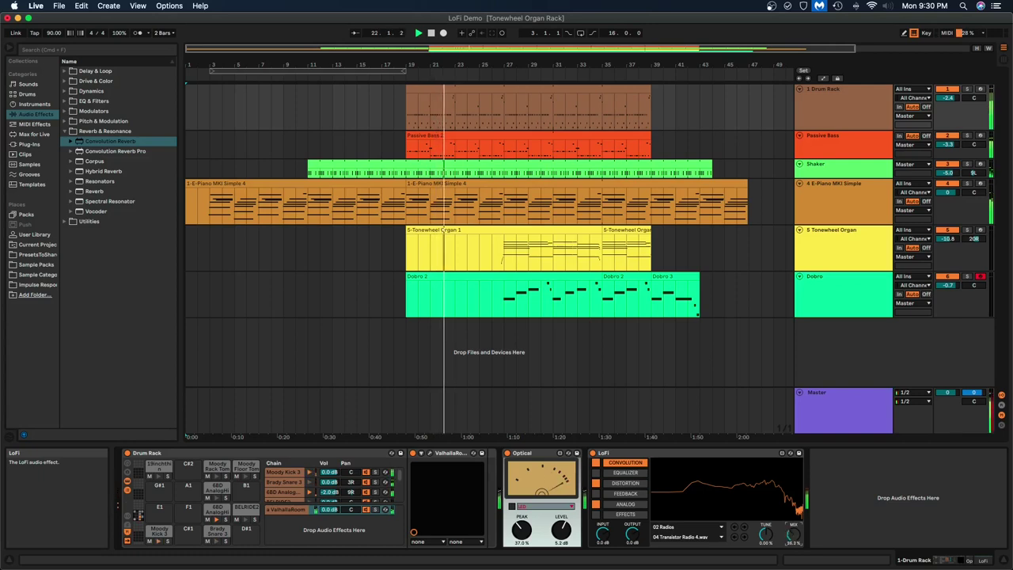
Try a different impulse response and a lower tune on the drums' LoFi, restoring 04 Transistor Radio 4.wav and 0.00 % tune
{"action": "left_click", "coordinate": [745, 538]}
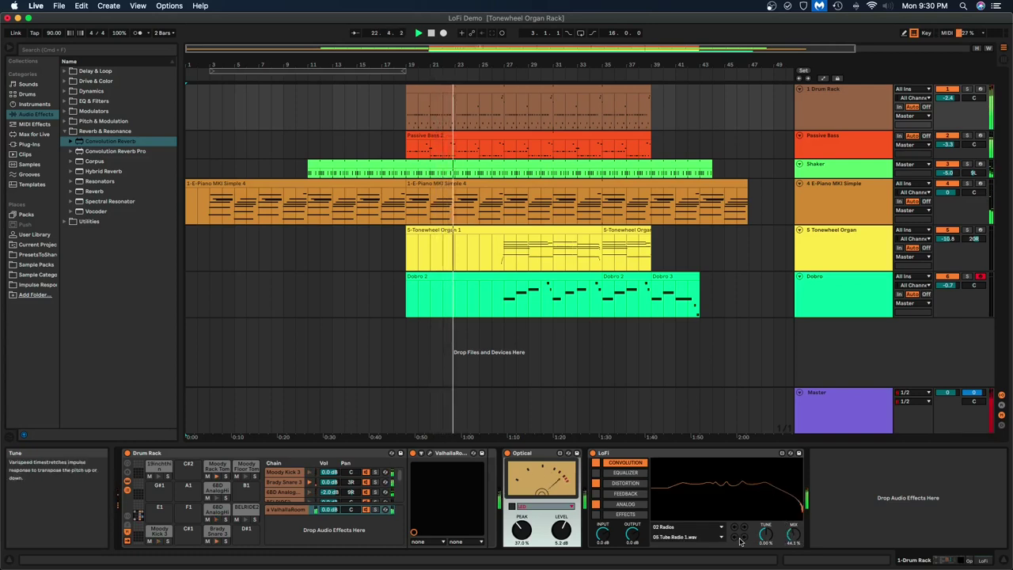
{"action": "left_click", "coordinate": [736, 539]}
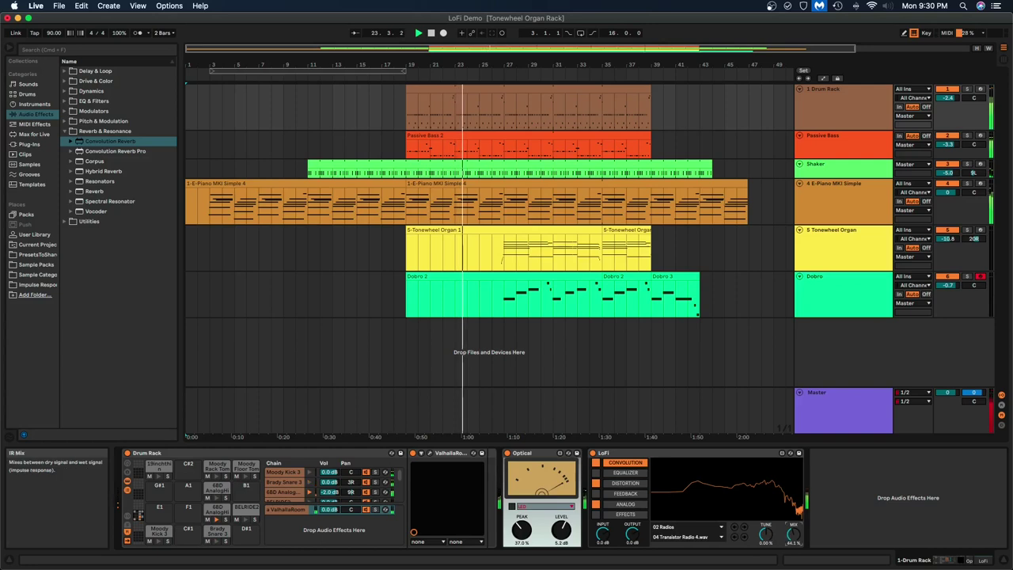
{"action": "left_click_drag", "start_coordinate": [771, 530], "coordinate": [766, 554]}
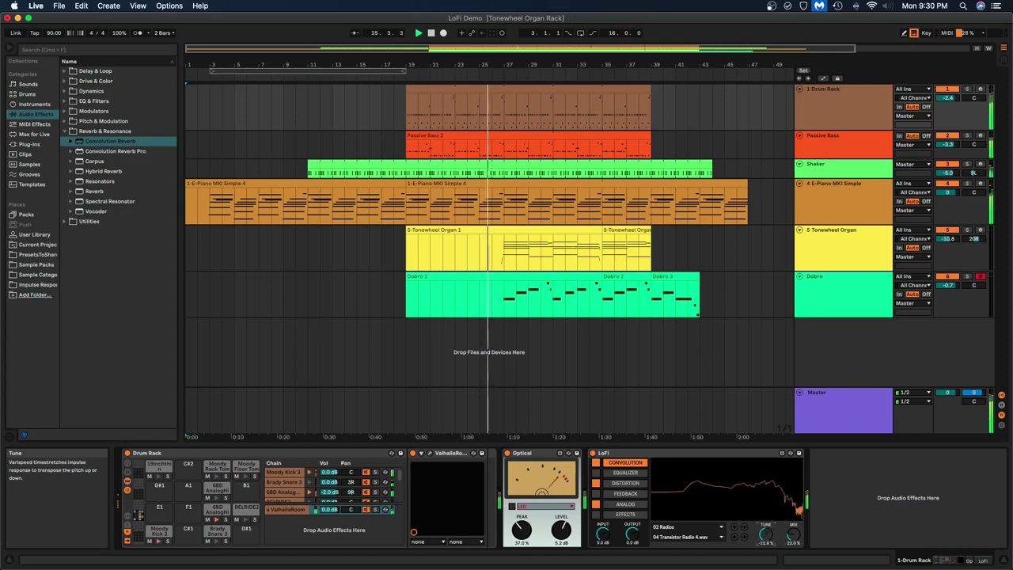
{"action": "double_click", "coordinate": [765, 539]}
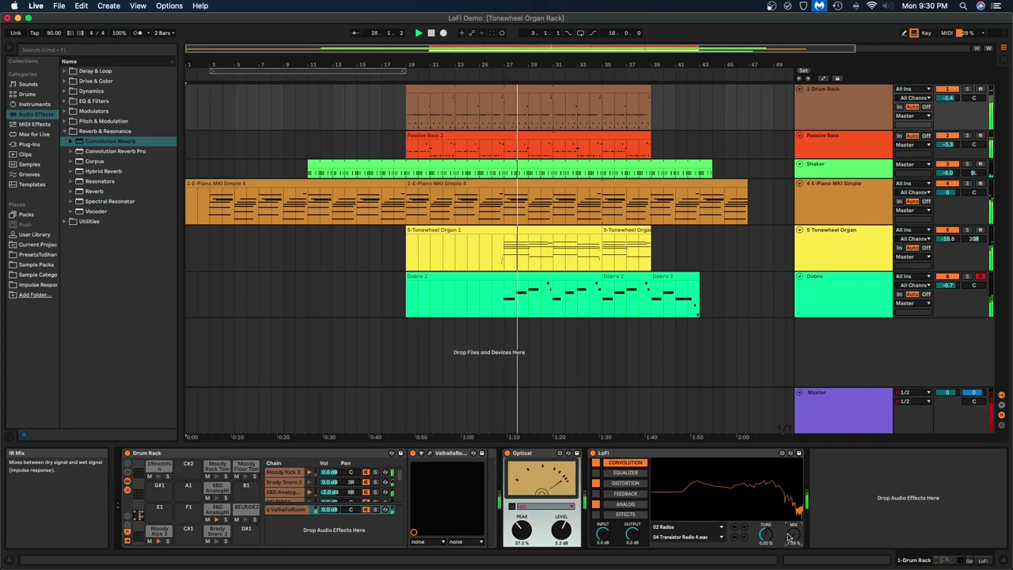
Lower the convolution mix of the Dobro track's LoFi device to about 2.4 %
{"action": "left_click", "coordinate": [844, 293]}
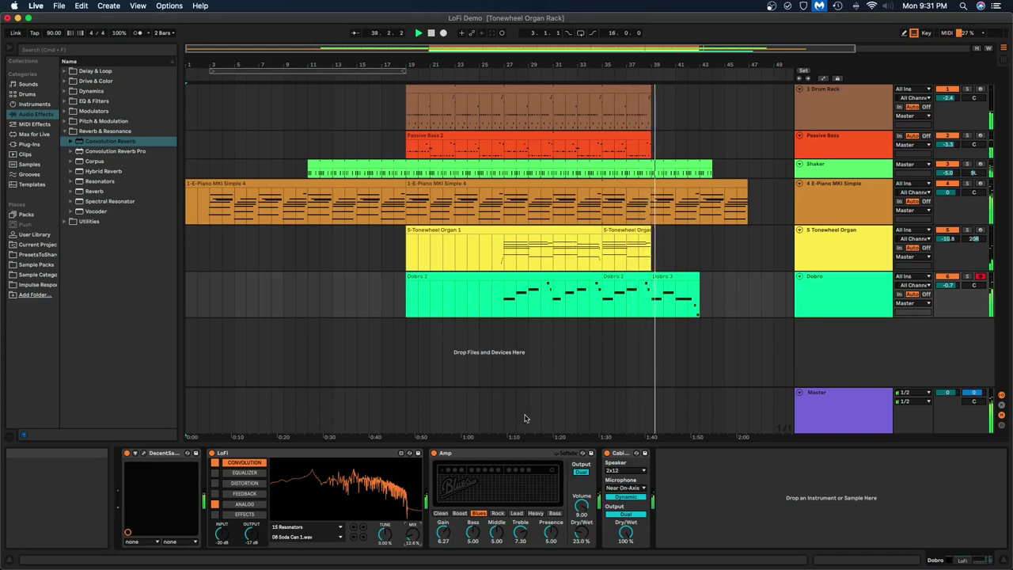
{"action": "left_click_drag", "start_coordinate": [416, 536], "coordinate": [416, 552]}
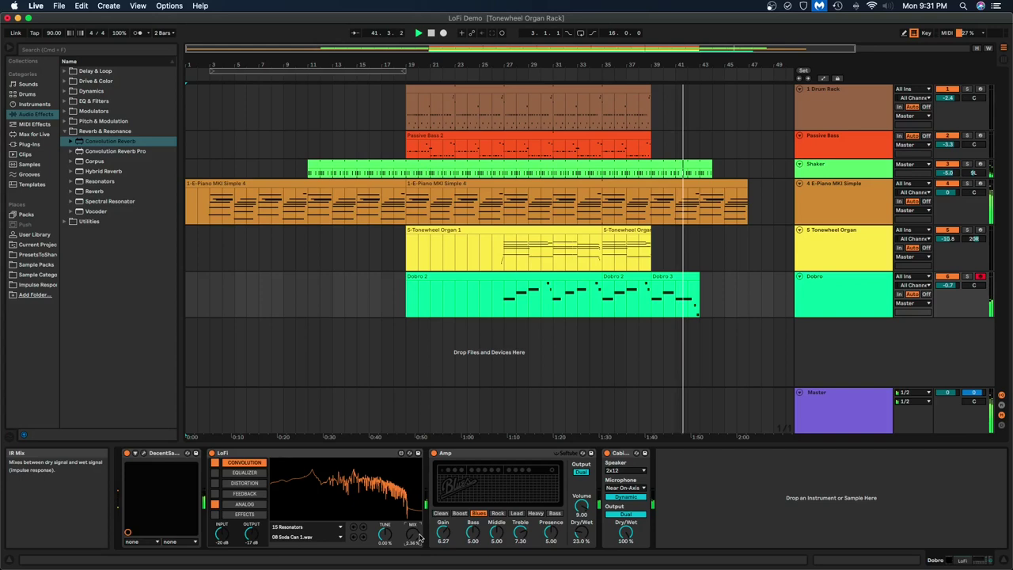